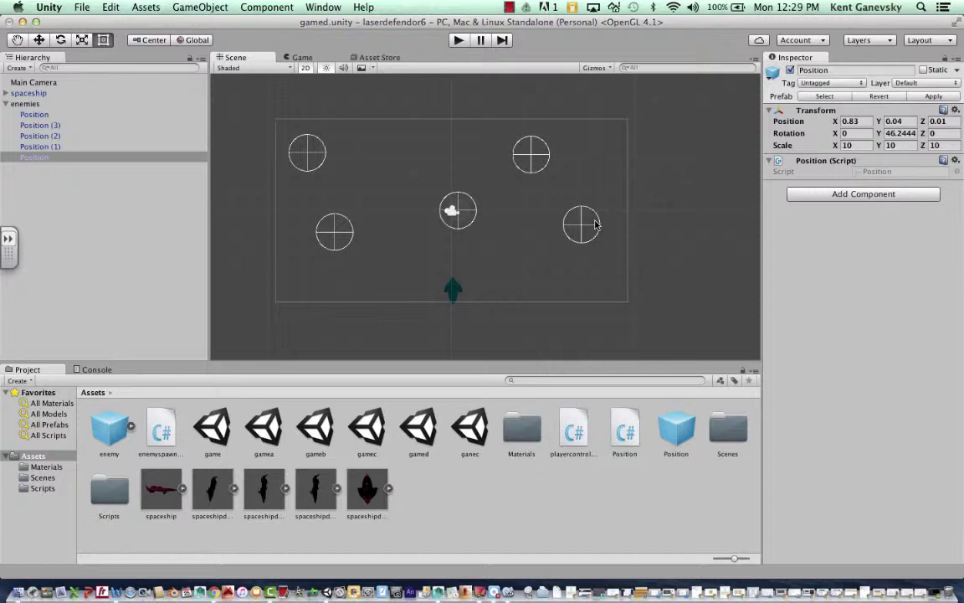
- Play-test the scene to check the enemy ships at their positions, and stop the game
click(459, 41)
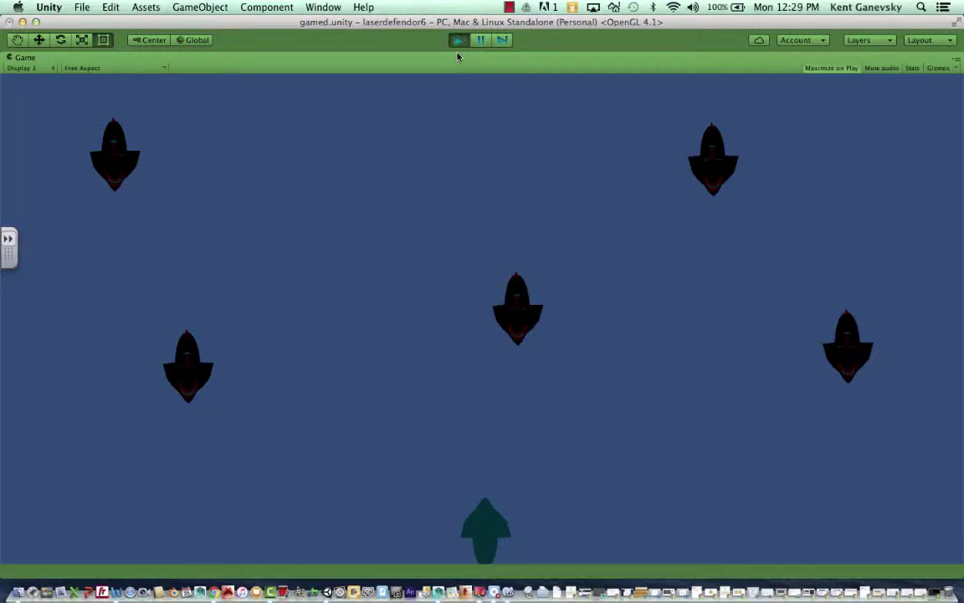
click(459, 41)
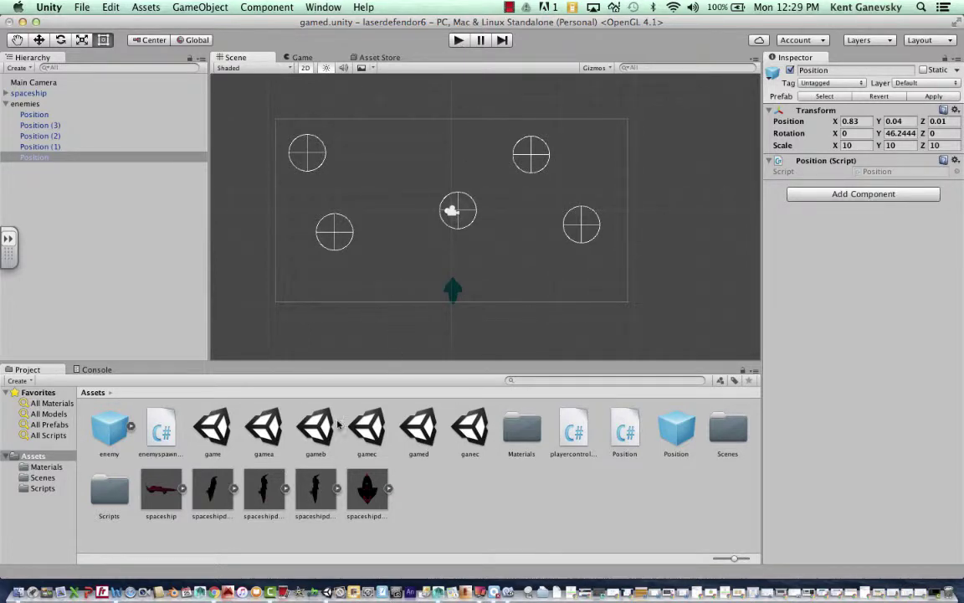
- Open the enemyspawner script without saving the pending changes and examine its enlarged foreach loop that instantiates enemies in Start
double_click(162, 428)
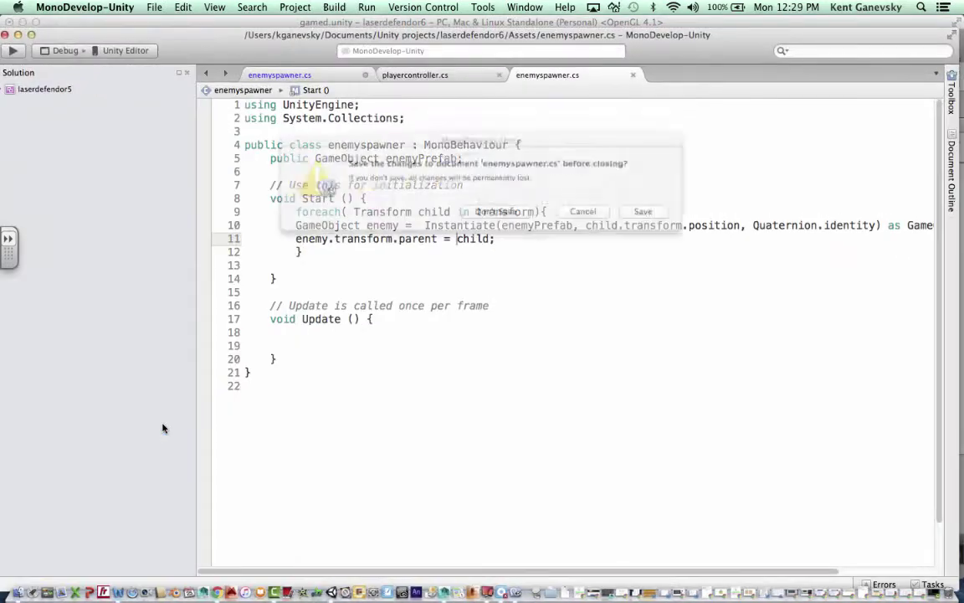
click(595, 216)
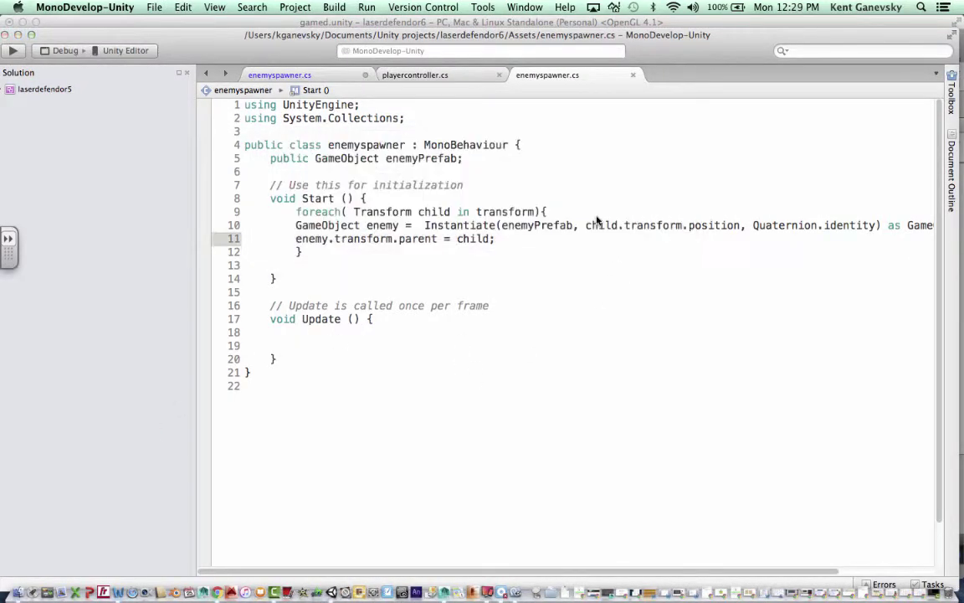
click(178, 73)
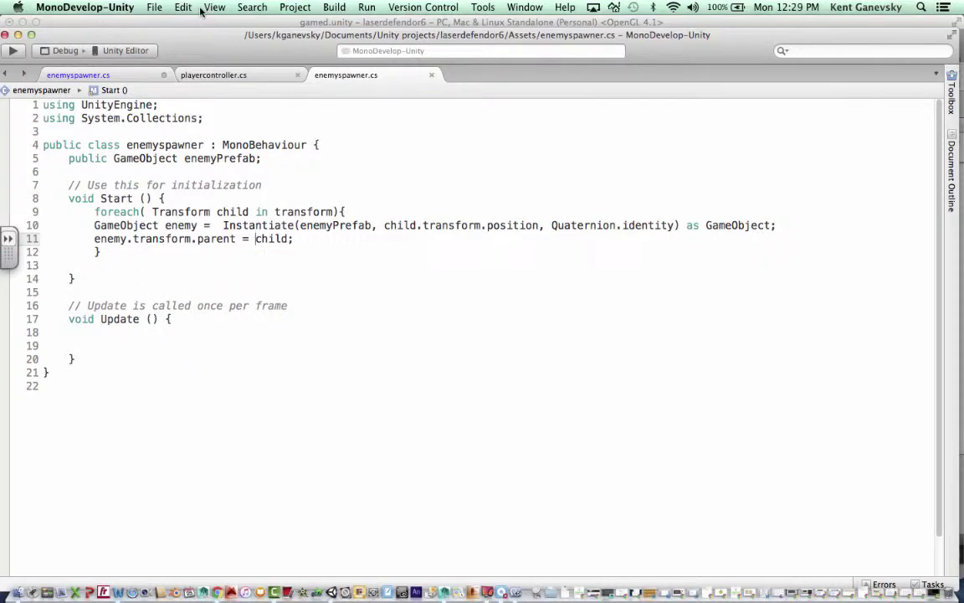
key(super+equal)
key(super+equal)
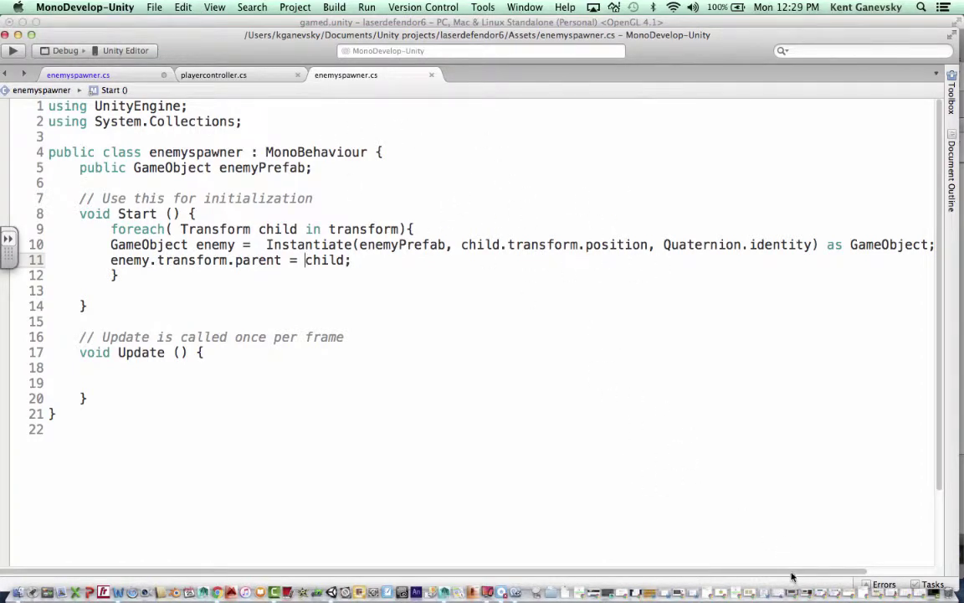
scroll(720, 527, right, 5)
scroll(831, 573, left, 1)
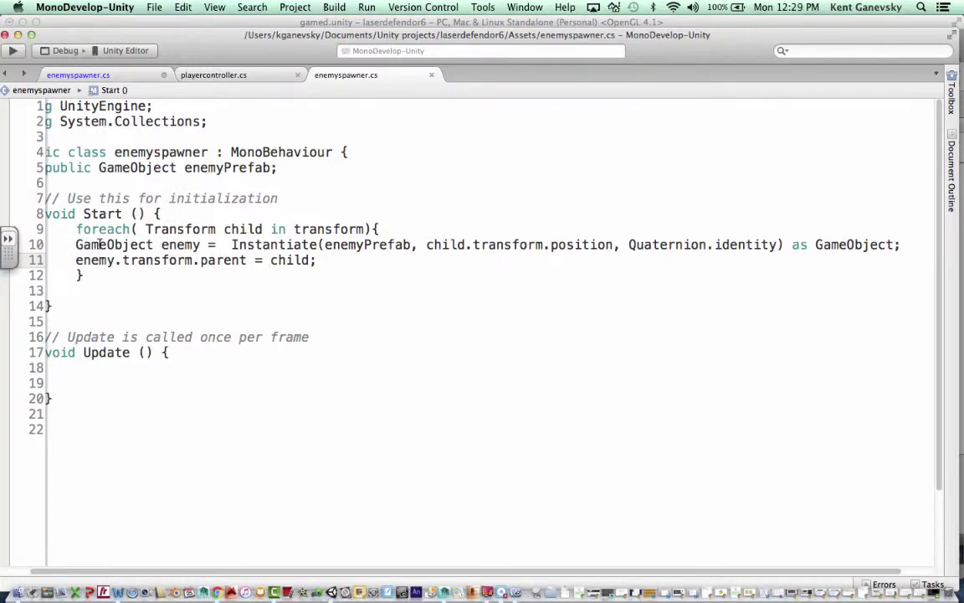
mouse_move(133, 245)
drag(183, 35, 207, 38)
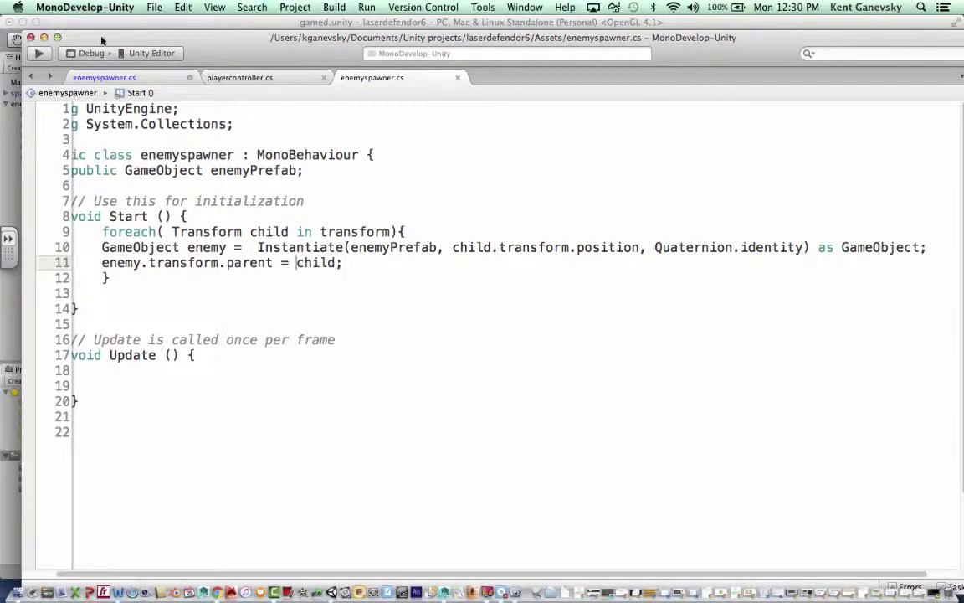
click(43, 37)
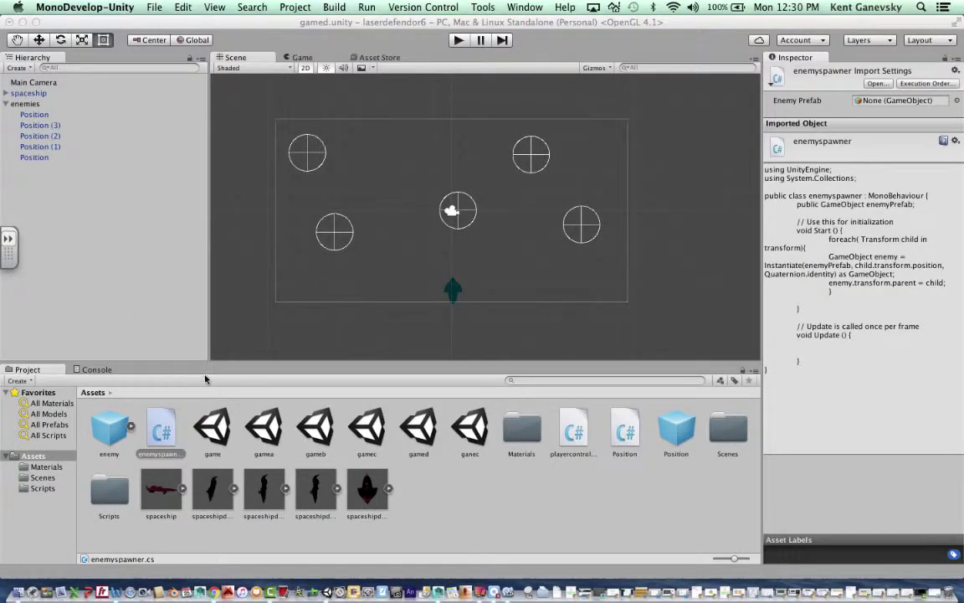
- Open the Position script, leaving the pending enemyspawner.cs changes unsaved, and examine its enlarged OnDrawGizmos code
double_click(628, 430)
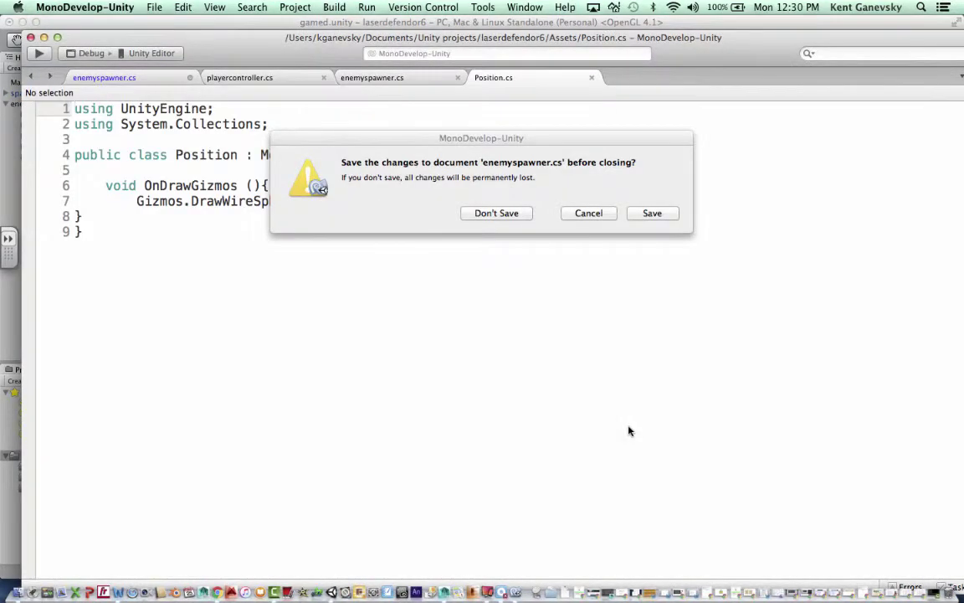
click(589, 214)
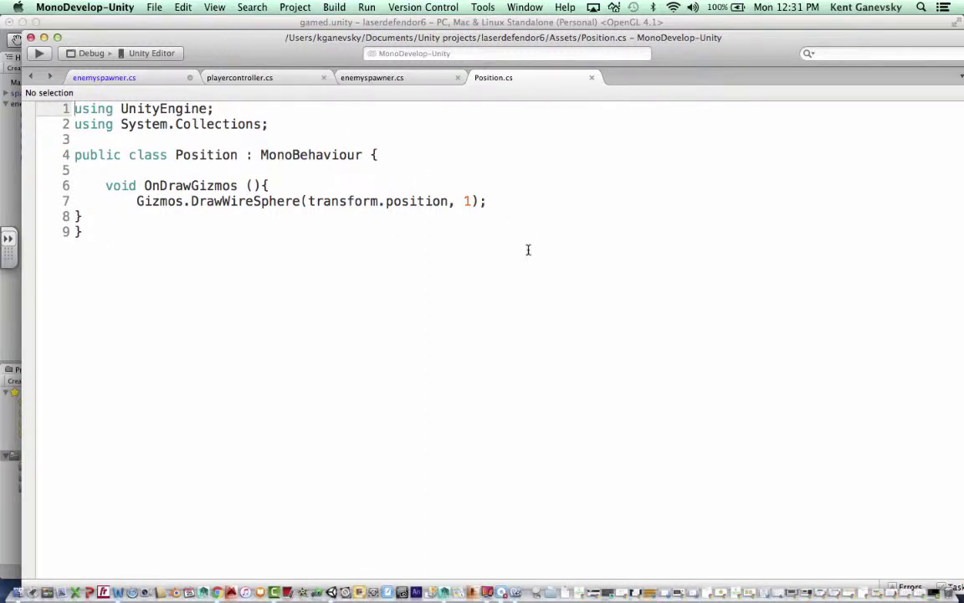
key(super+equal)
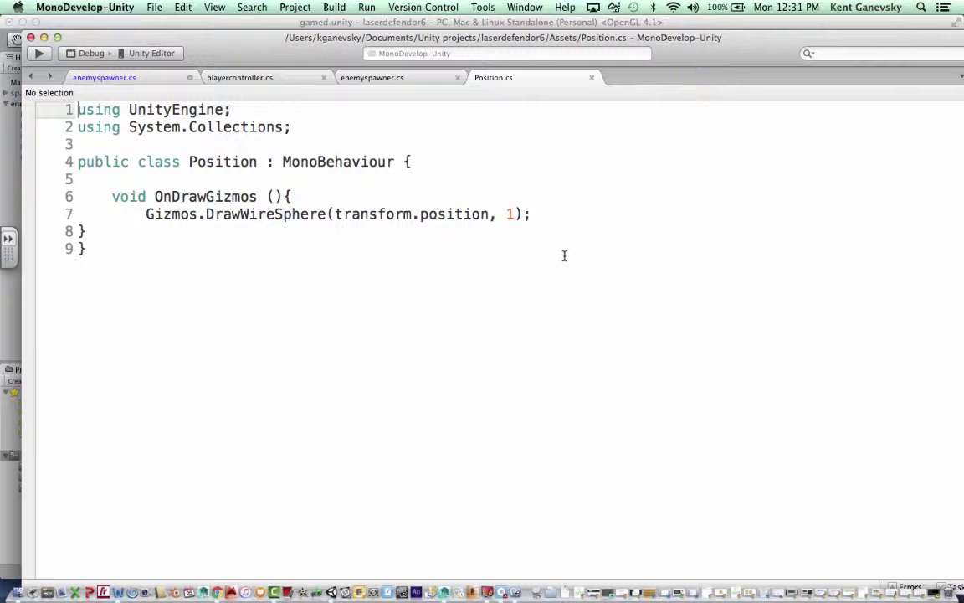
click(45, 37)
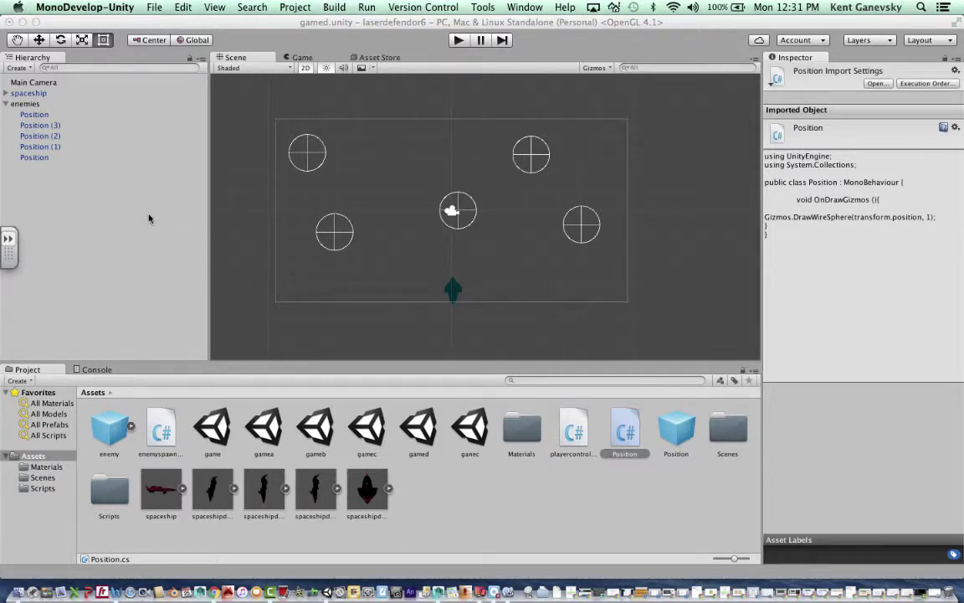
- Place another Position prefab in the scene at about X 8.14, Y 2.09, and play-test the game
click(93, 159)
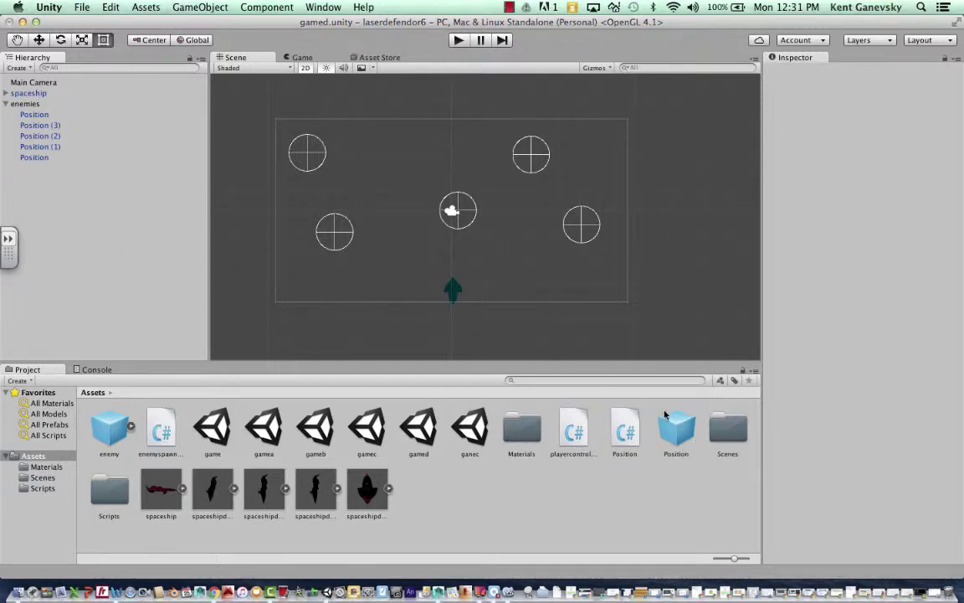
drag(665, 414, 600, 173)
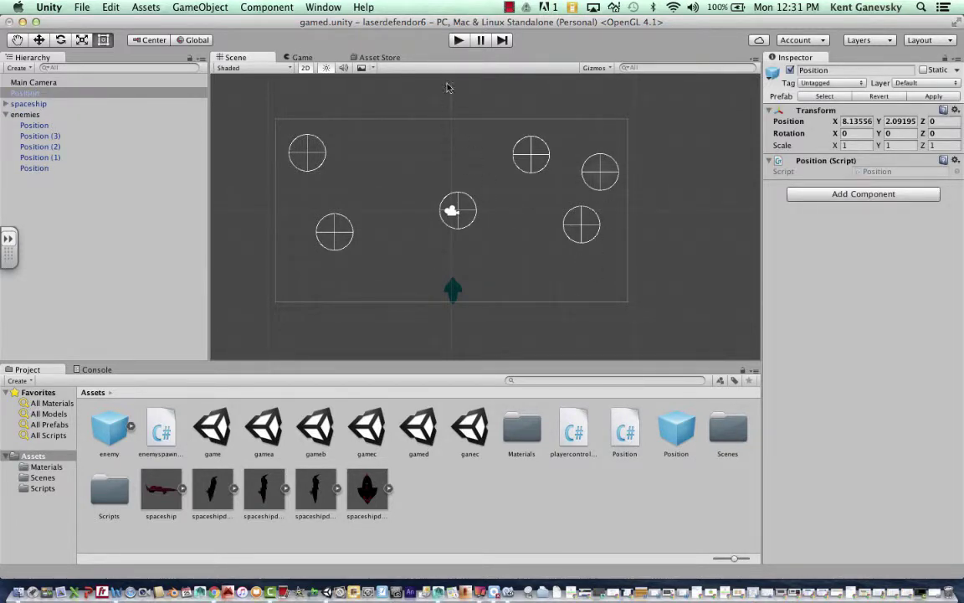
click(459, 42)
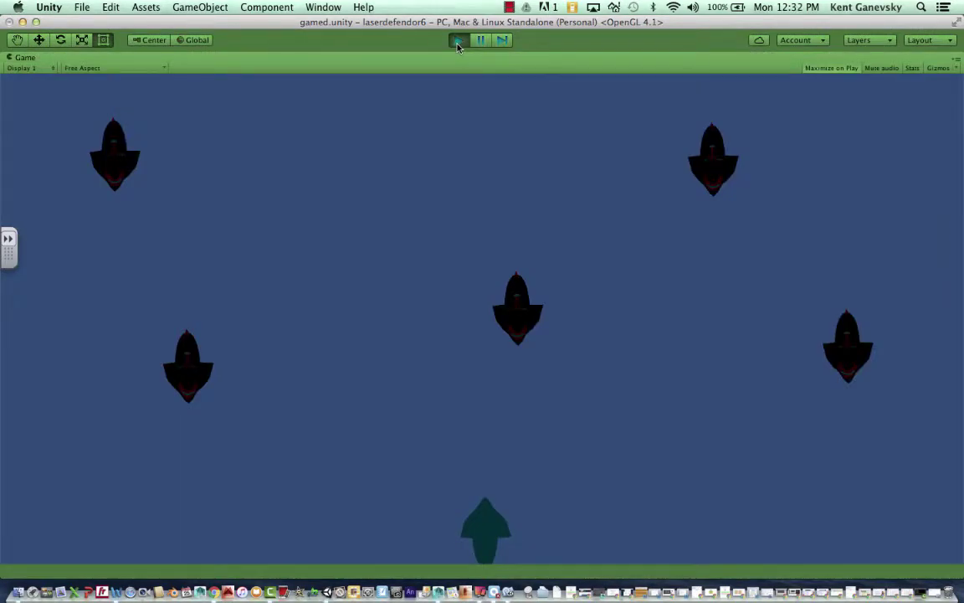
click(459, 42)
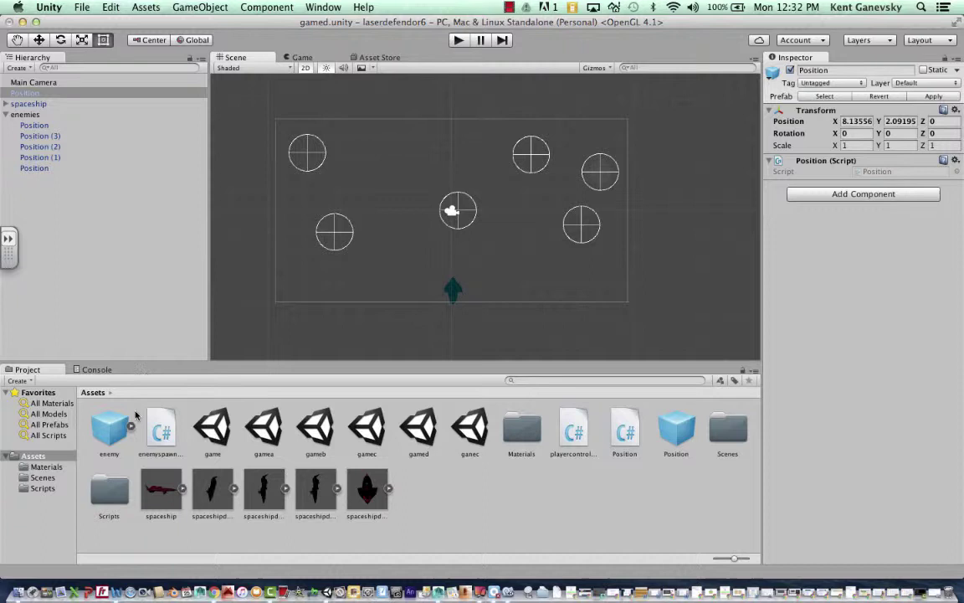
- Place an enemy prefab directly in the scene at about X -4.19, Y 1.54, and delete it again
drag(111, 431, 377, 207)
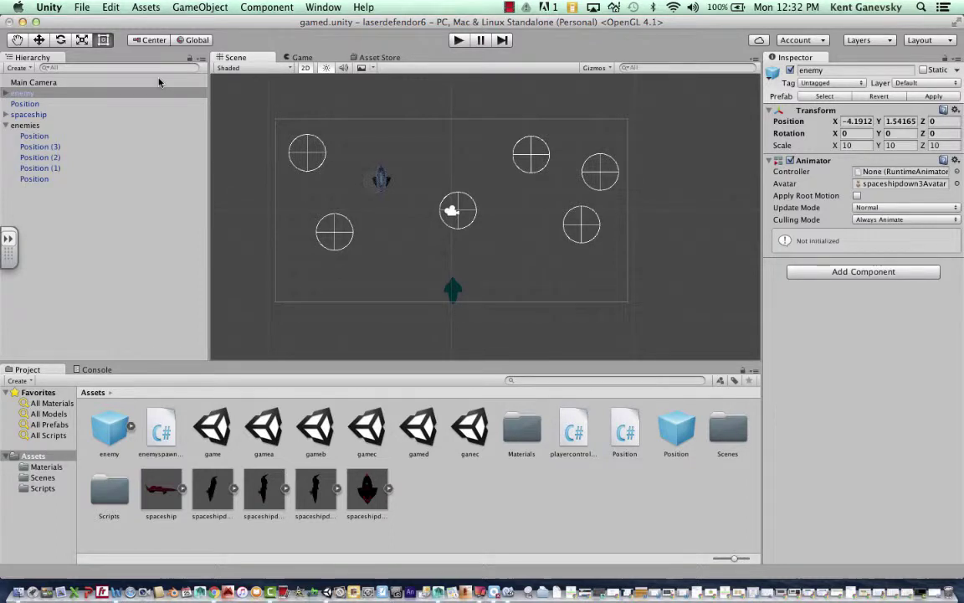
right_click(38, 98)
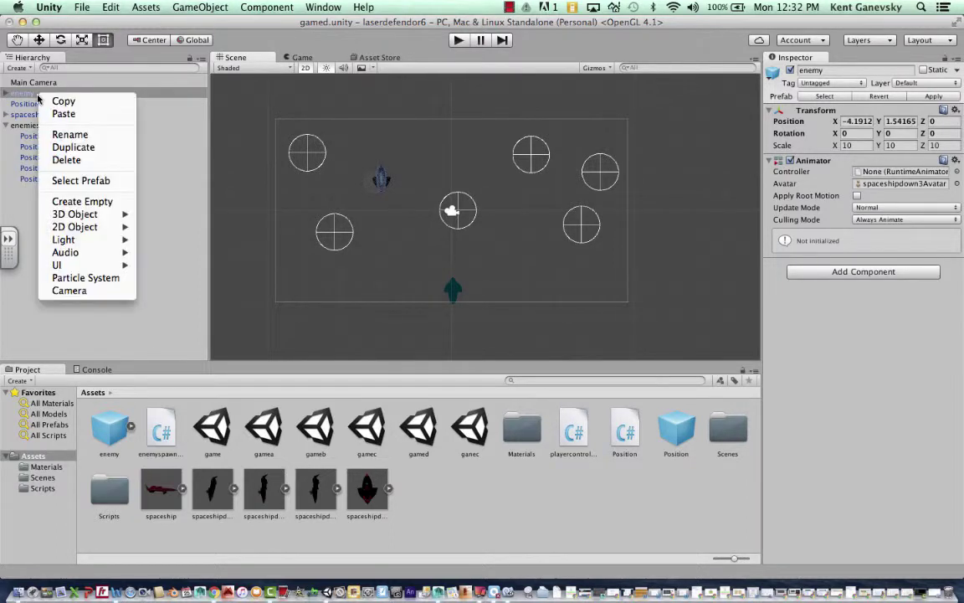
click(64, 160)
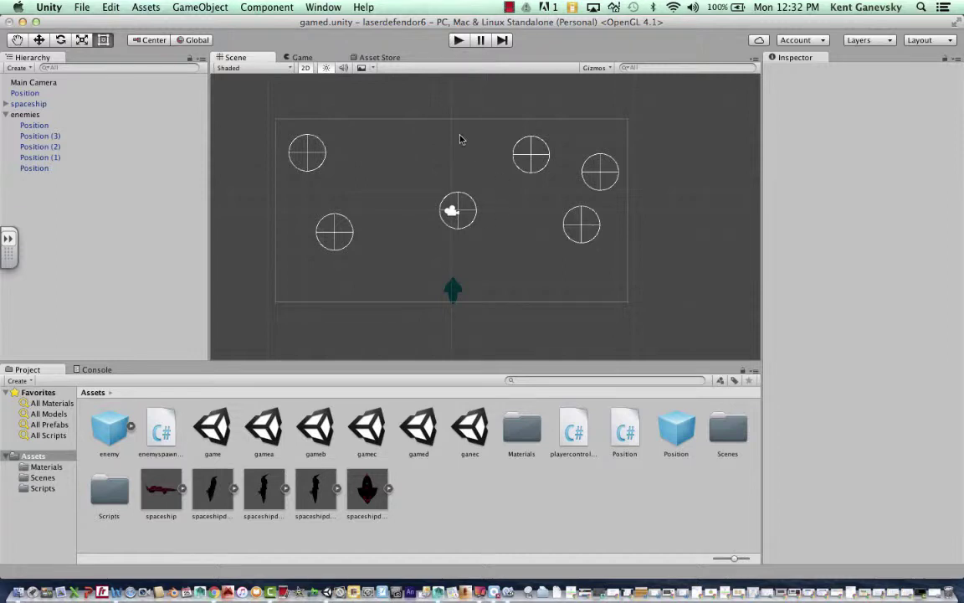
- Play-test the scene twice to check which enemy ships spawn, stopping the game each time
click(456, 41)
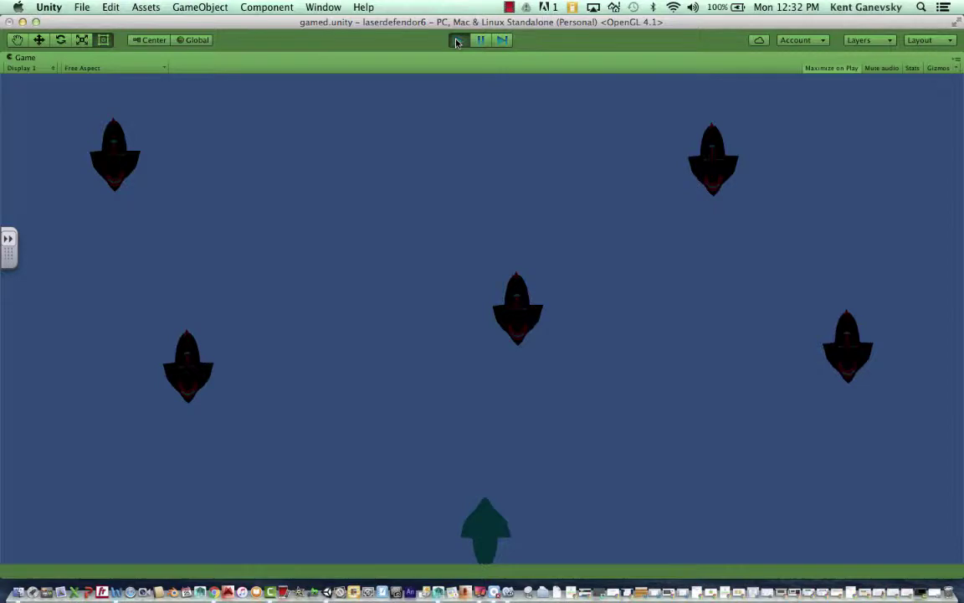
click(457, 41)
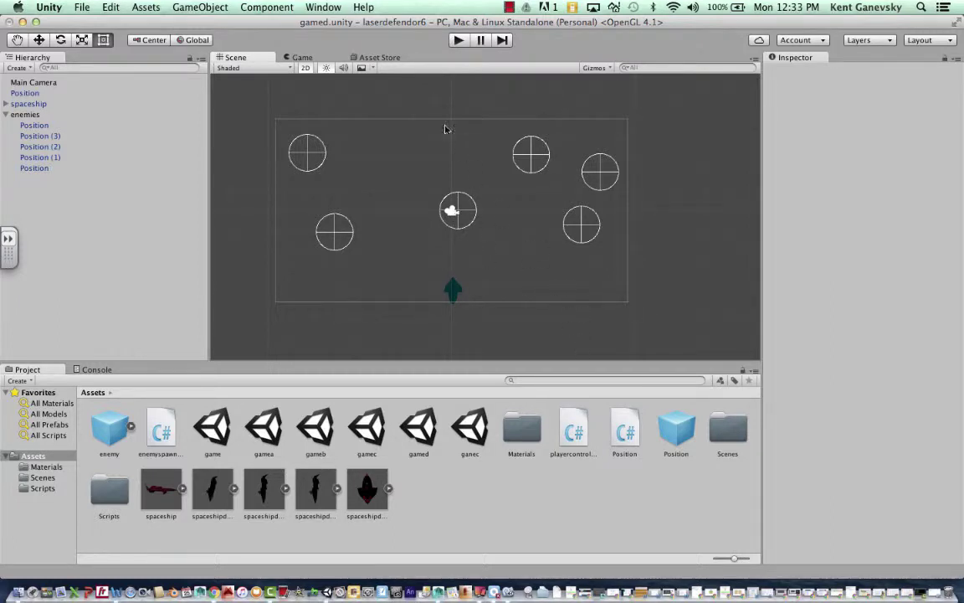
click(458, 42)
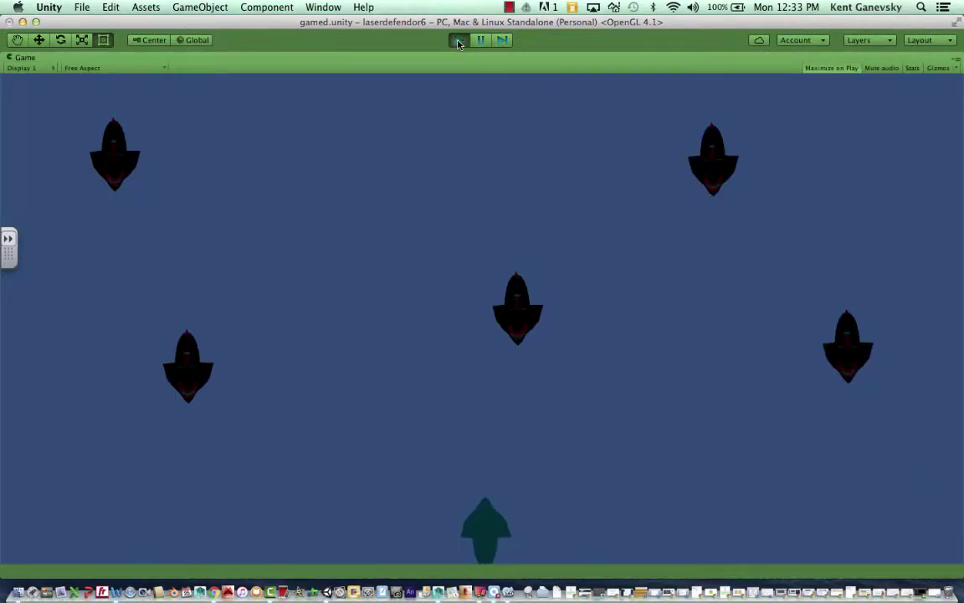
click(457, 42)
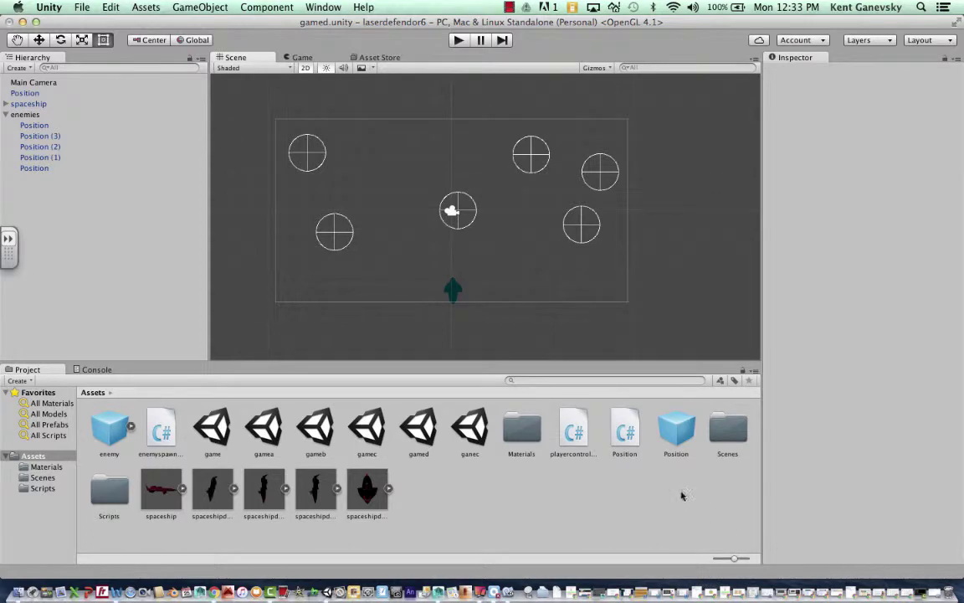
- Reopen the Position script, try to save the pending enemyspawner.cs changes, and return to the Unity scene
double_click(623, 436)
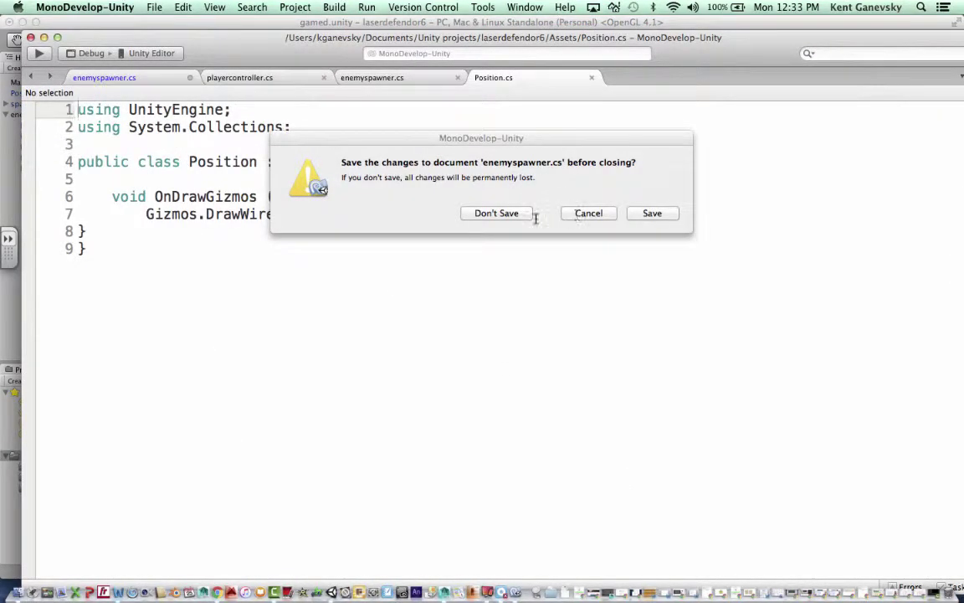
click(646, 214)
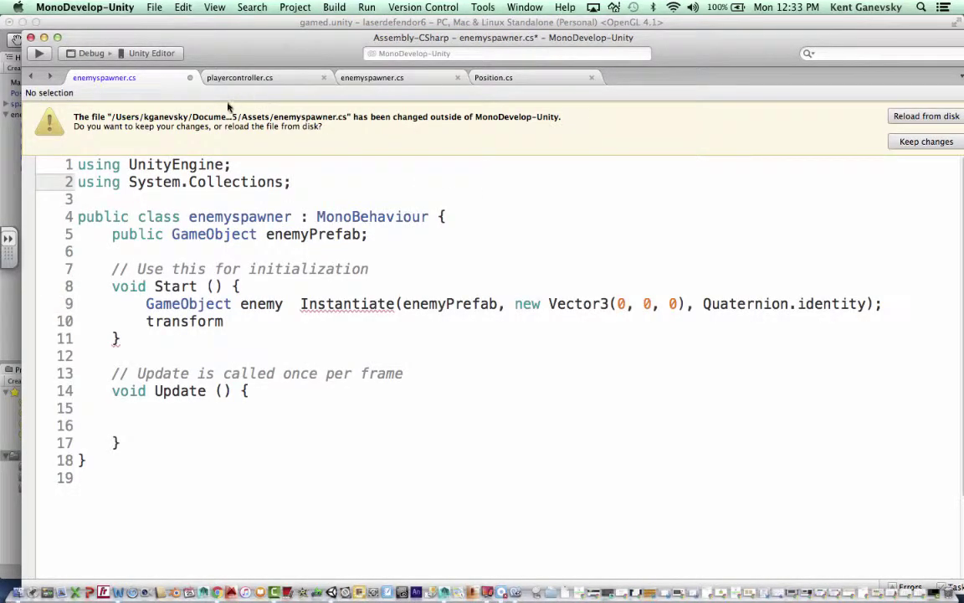
click(45, 38)
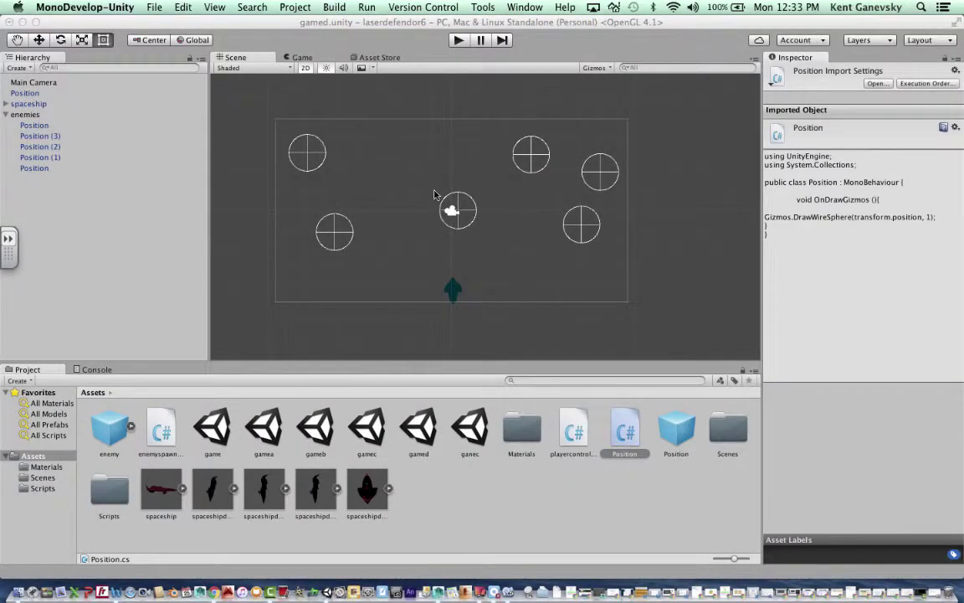
click(407, 181)
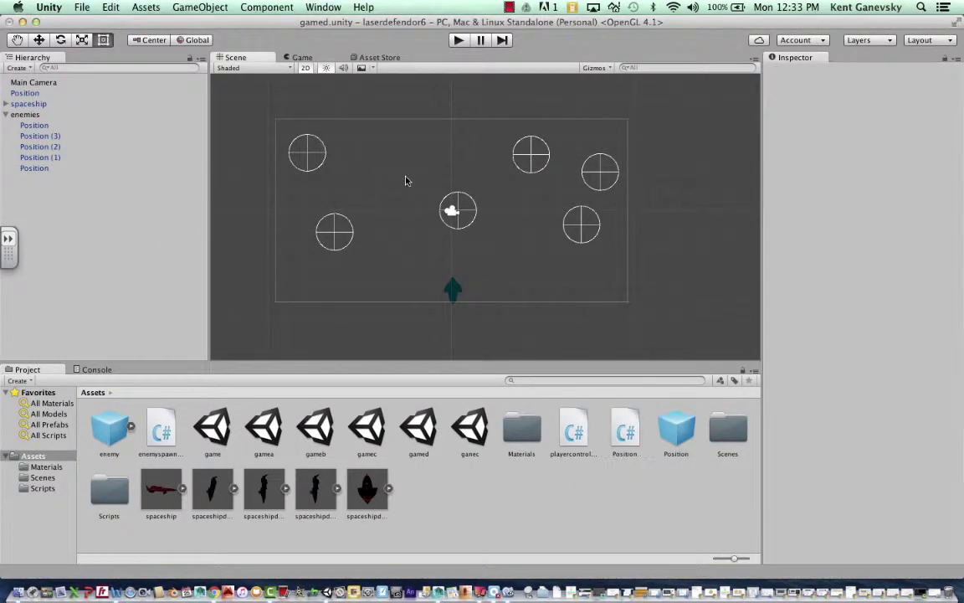
- Save the scene under the name gamec in the Assets folder, replacing the existing gamec.unity file
click(81, 8)
click(98, 76)
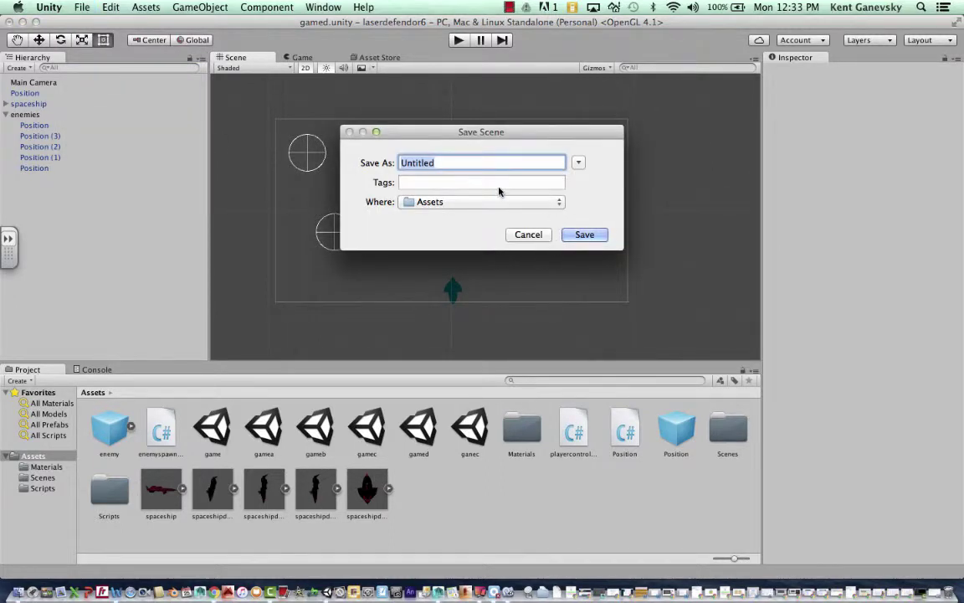
click(558, 202)
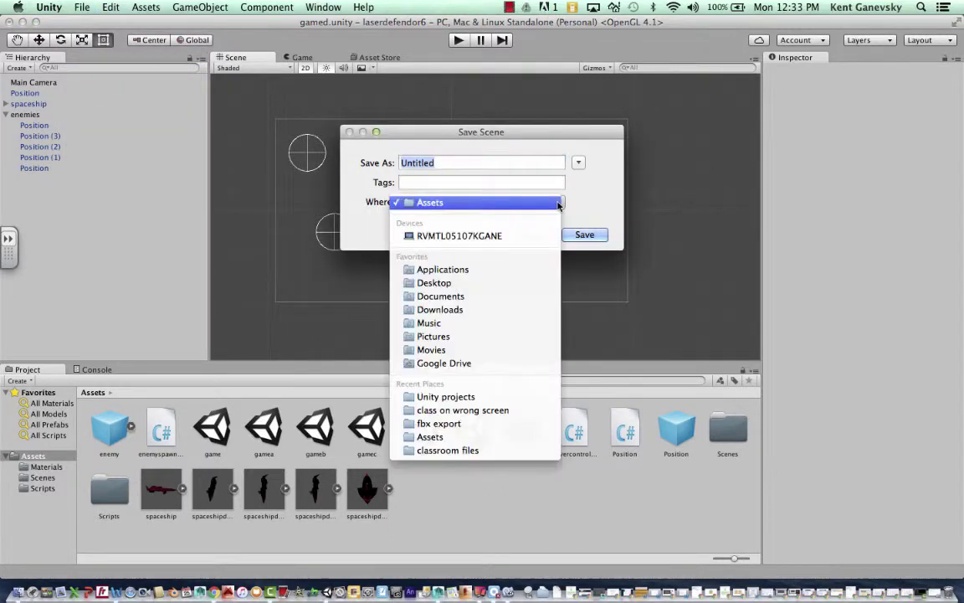
click(553, 202)
click(578, 163)
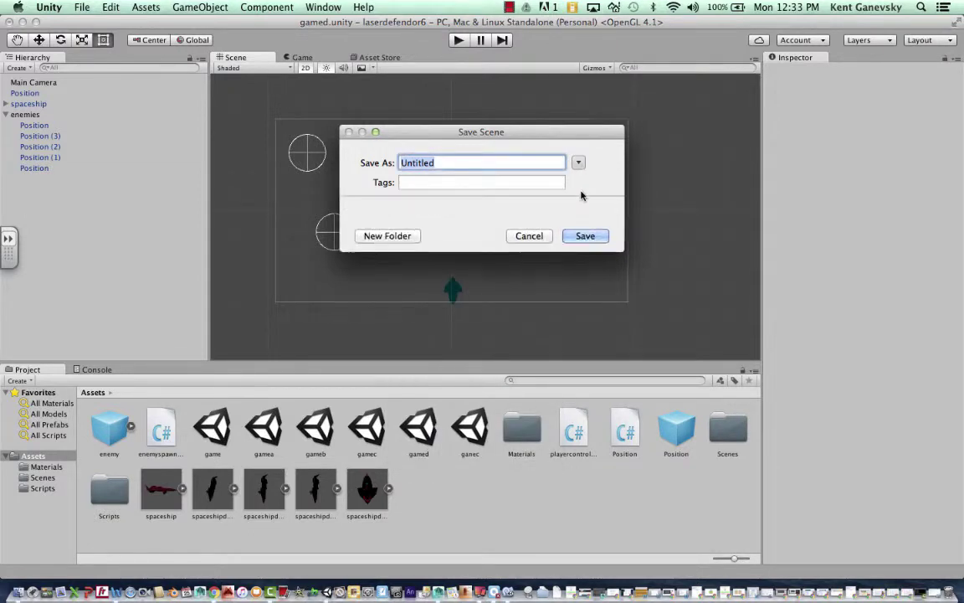
scroll(716, 275, down, 2)
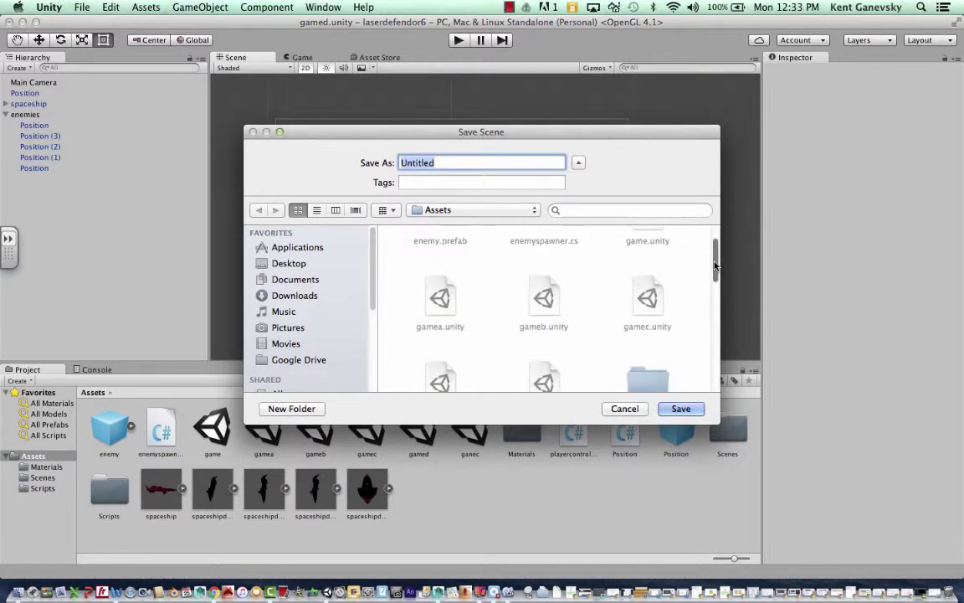
scroll(715, 274, down, 1)
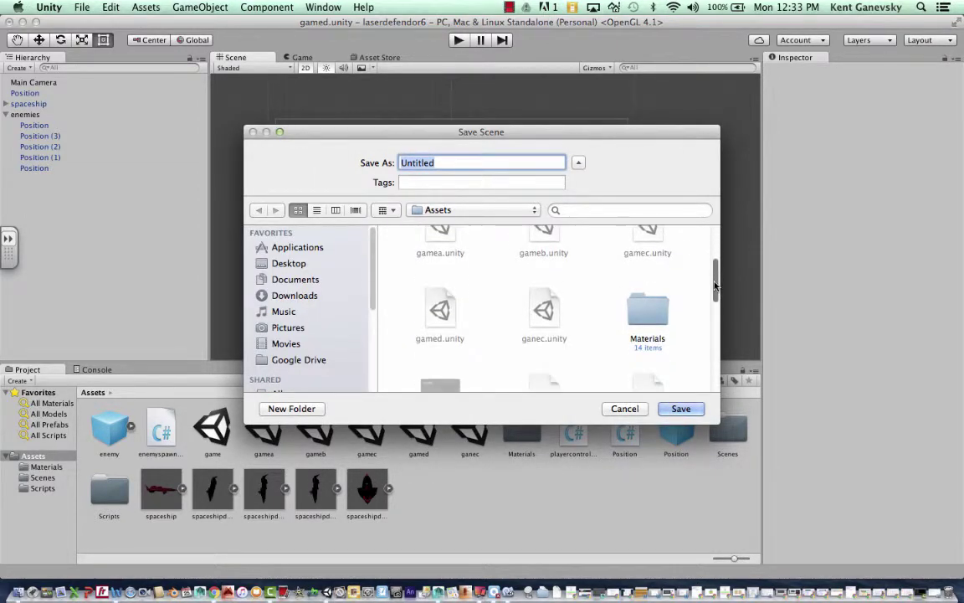
click(647, 239)
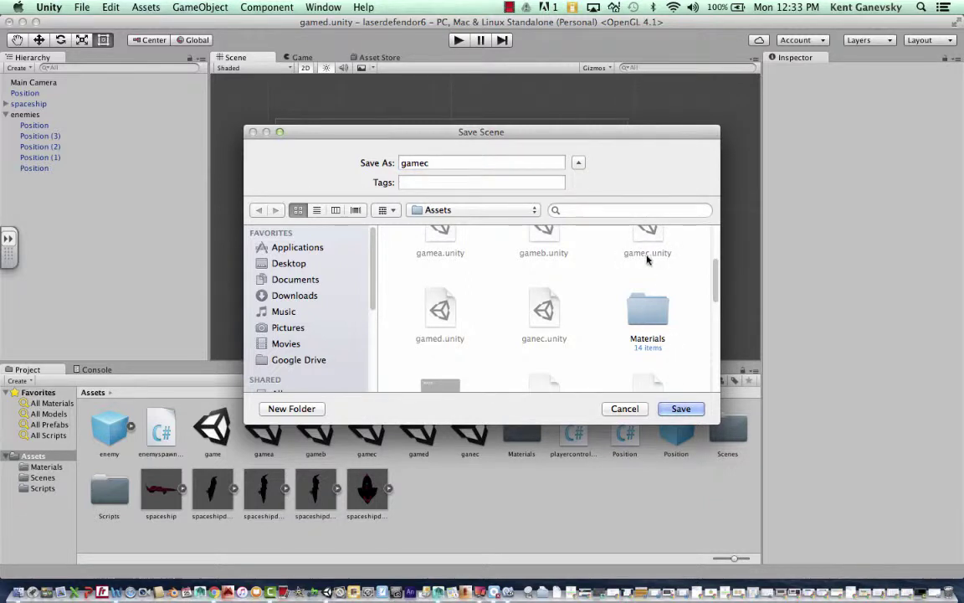
key(Return)
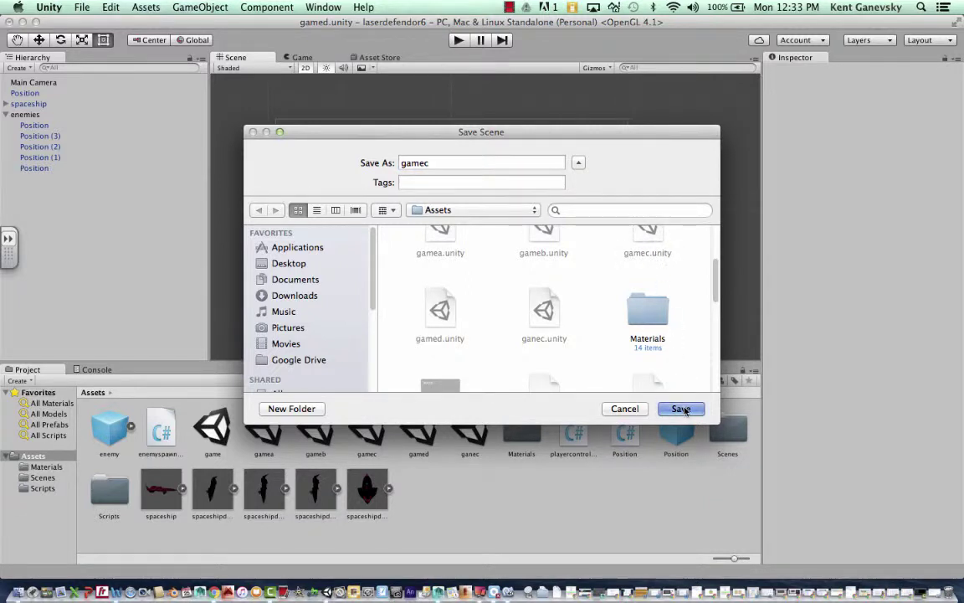
click(579, 219)
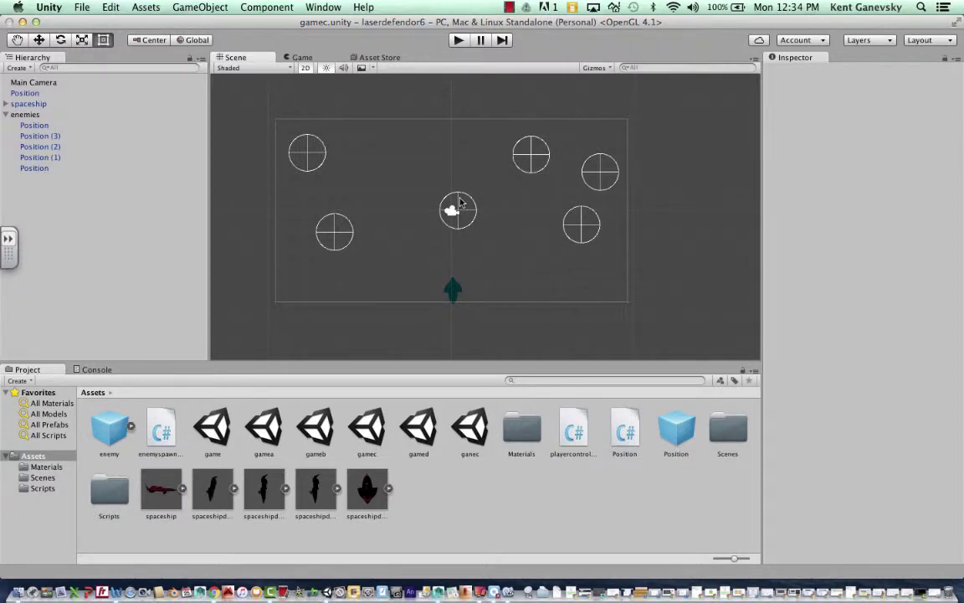
- Make the top-level Position object a child of enemies, then play-test the game and stop it
click(26, 95)
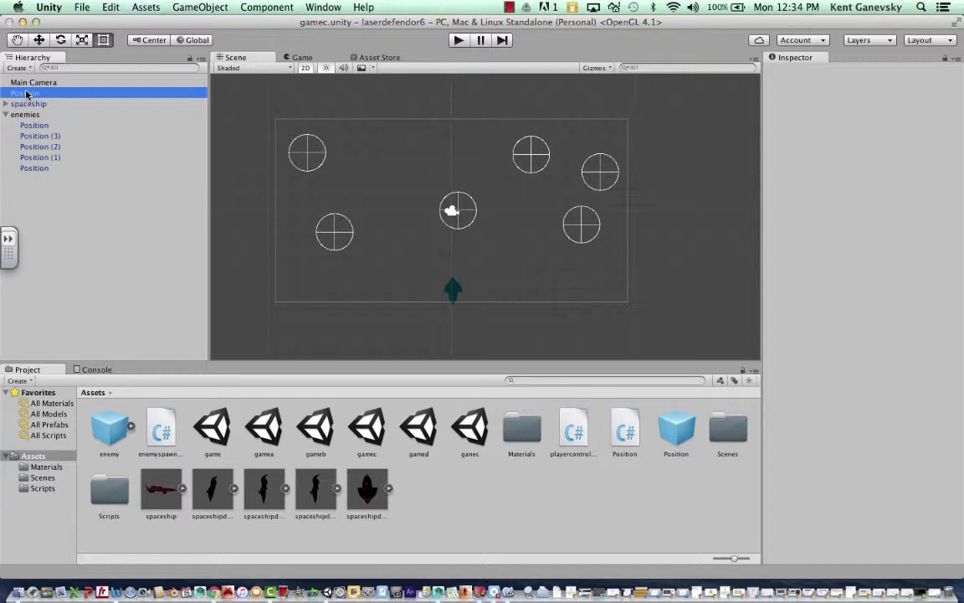
mouse_move(26, 94)
mouse_down()
mouse_move(36, 90)
mouse_move(29, 115)
mouse_up()
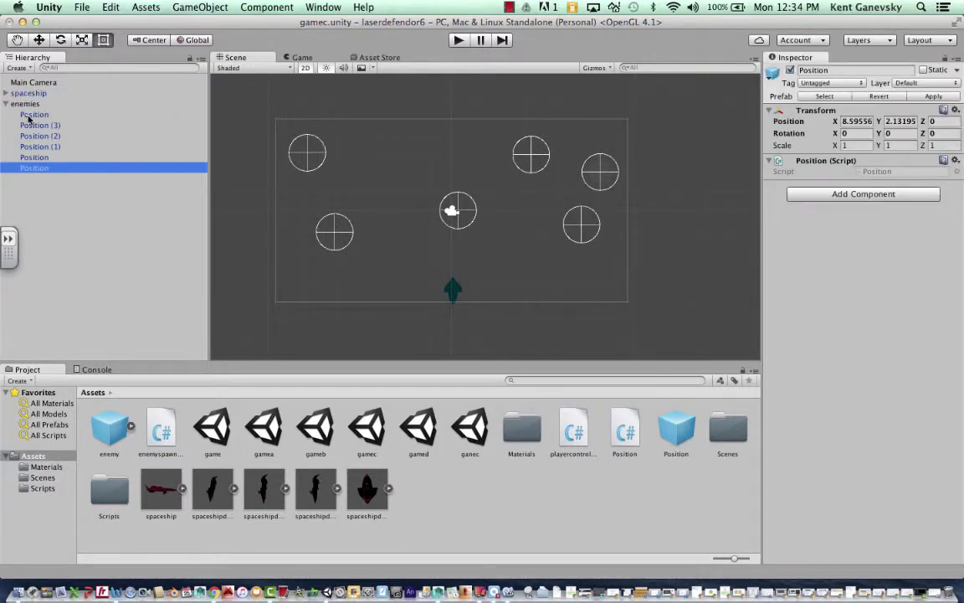
click(459, 40)
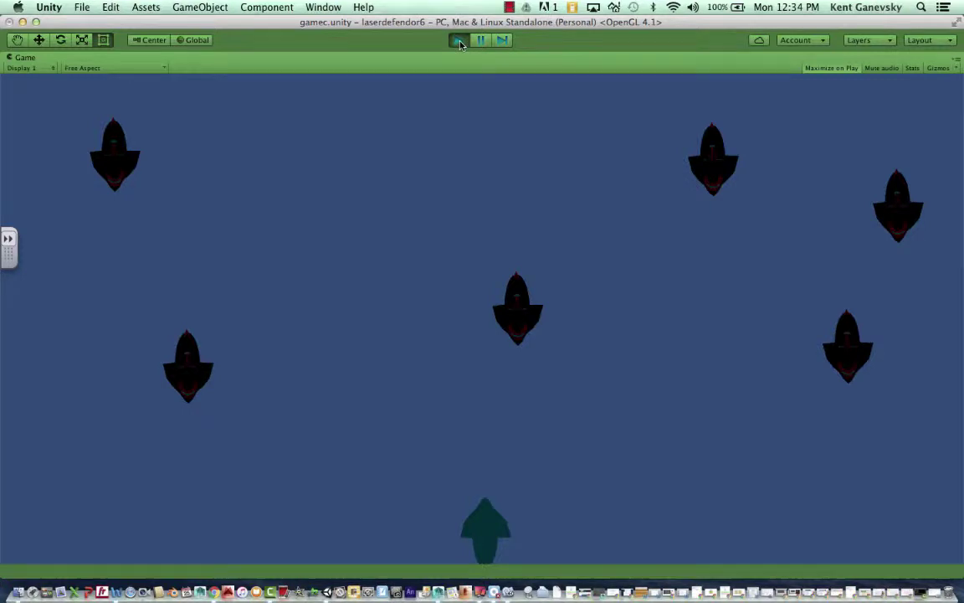
click(458, 40)
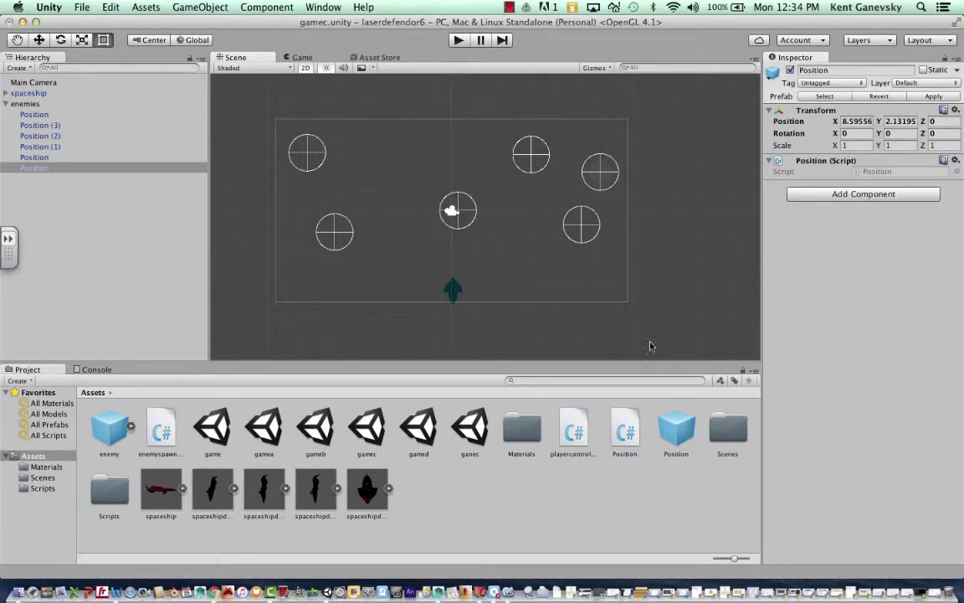
- Add another Position prefab to the scene at about X -2.87, Y 2.61, and make it a child of enemies
drag(677, 428, 398, 139)
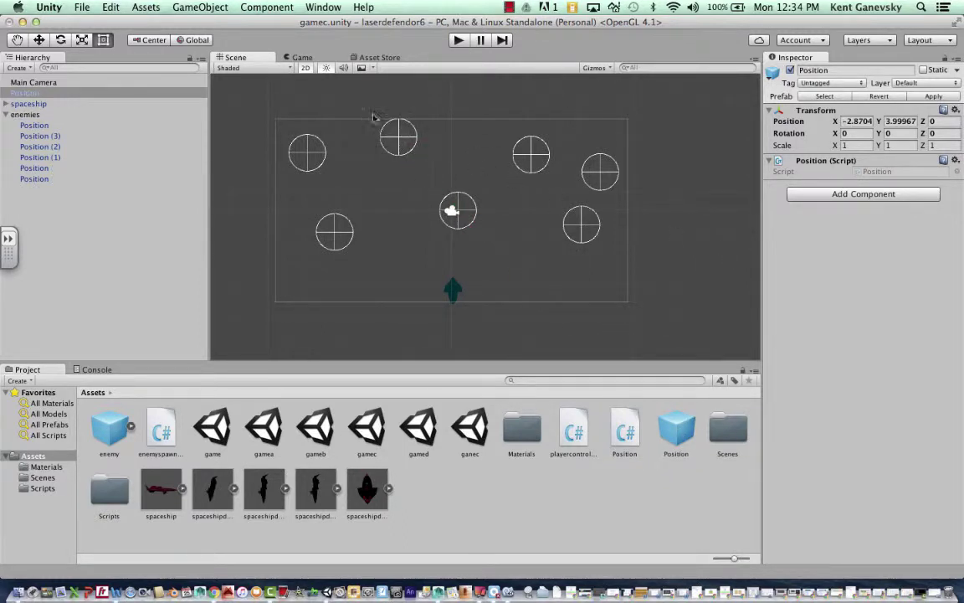
click(38, 39)
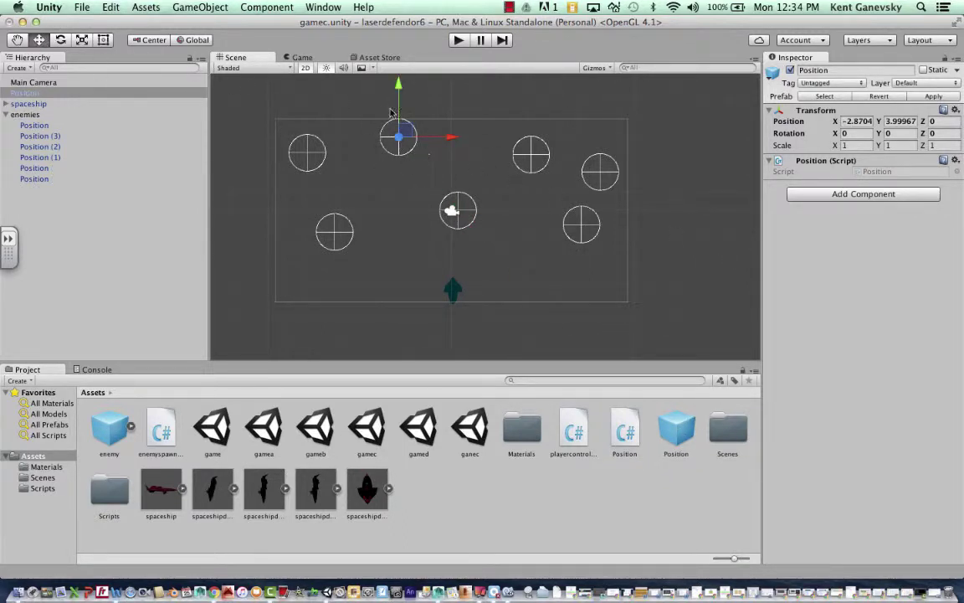
drag(398, 95, 398, 120)
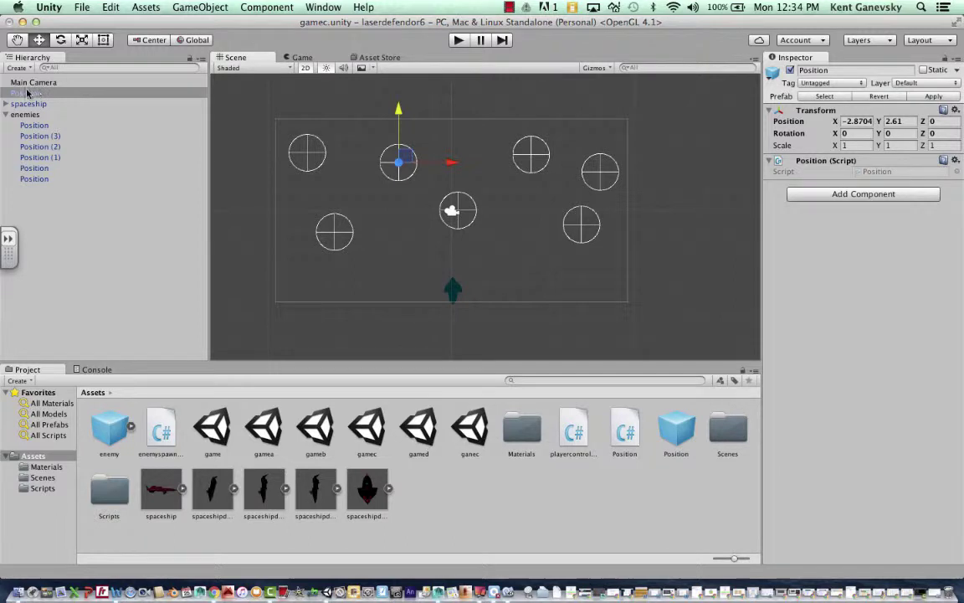
mouse_move(25, 94)
mouse_down()
mouse_move(25, 84)
mouse_move(25, 115)
mouse_up()
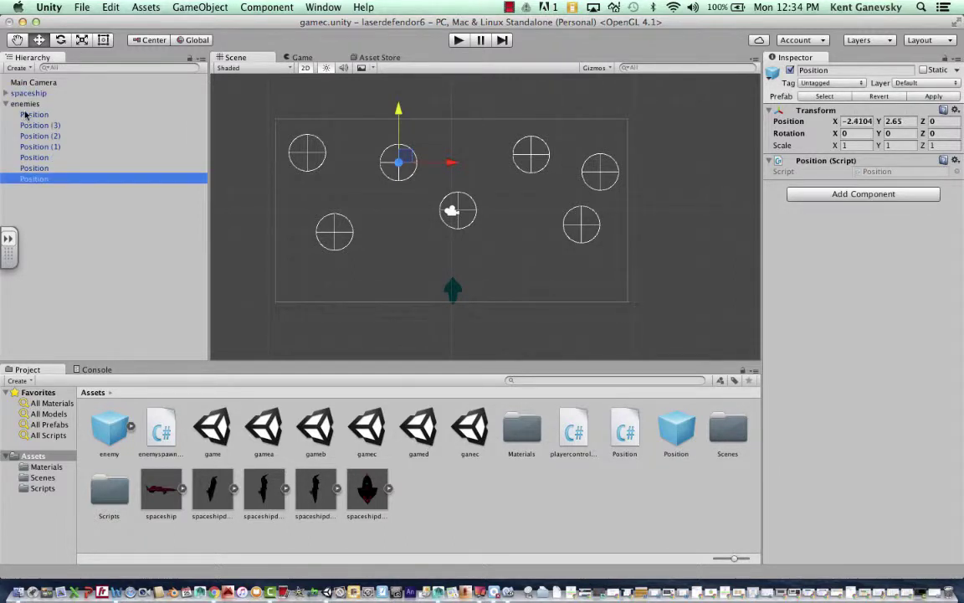
- Play-test the scene twice to check that enemies spawn at every position gizmo, stopping the game each time
click(457, 41)
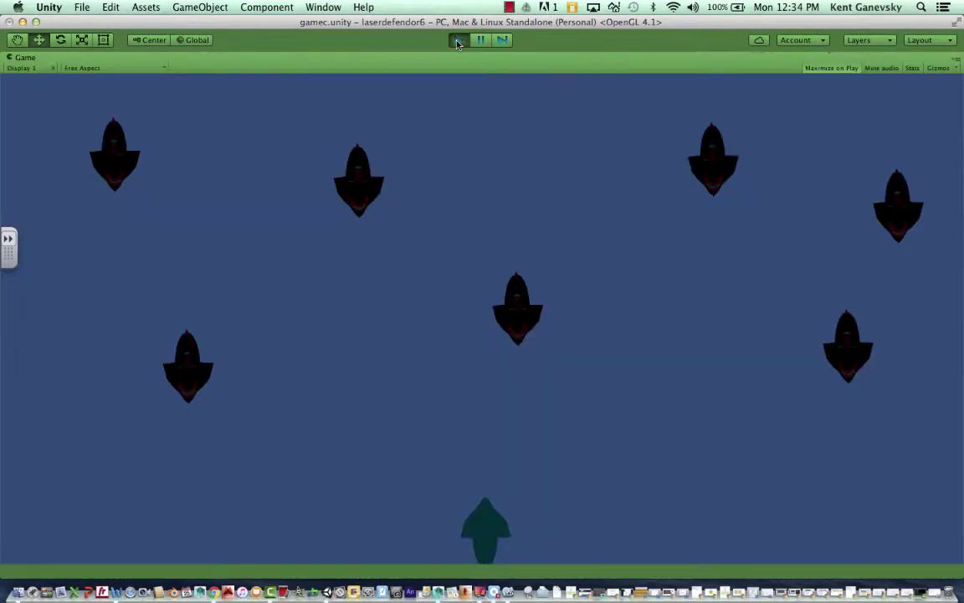
click(458, 41)
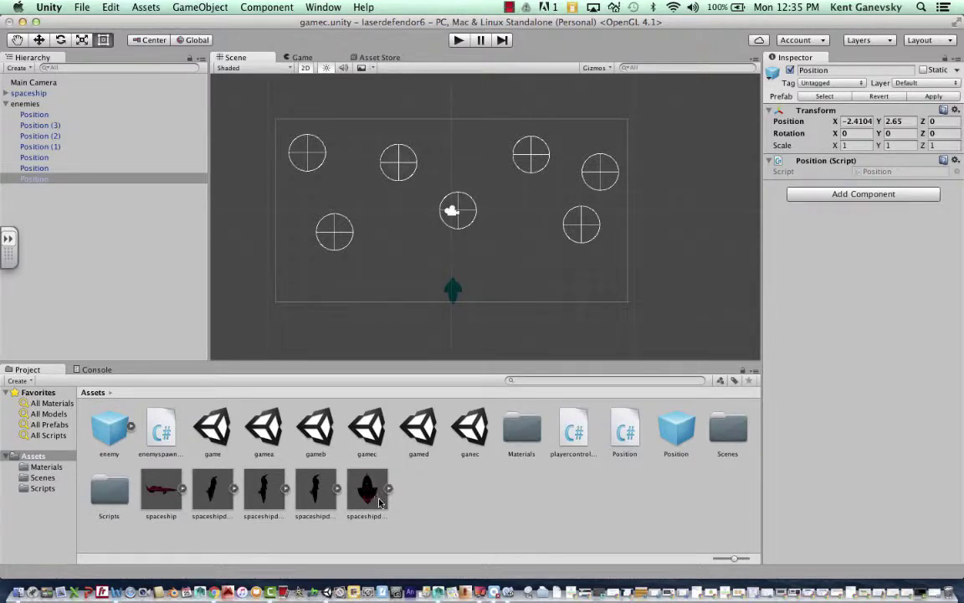
click(458, 40)
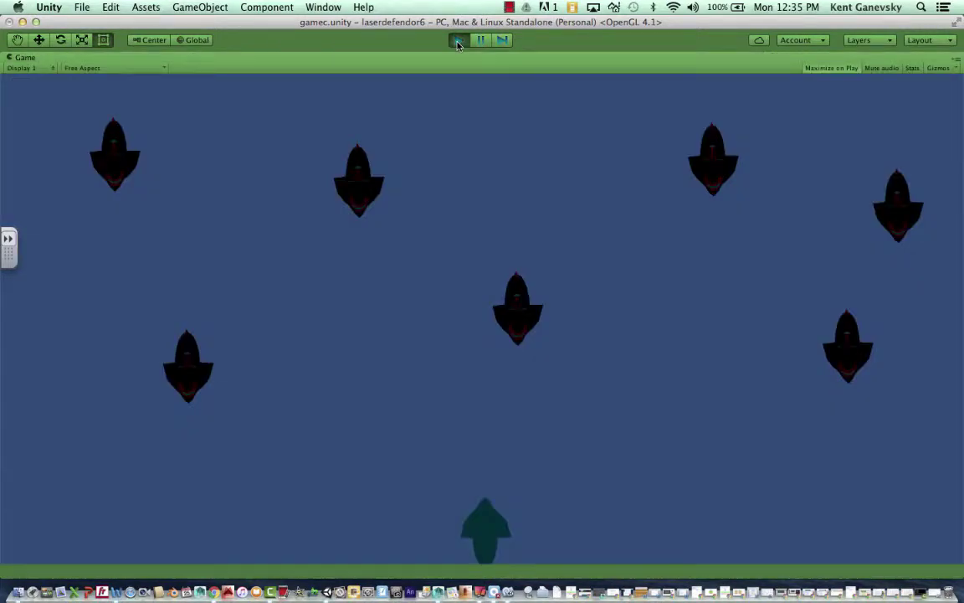
click(458, 40)
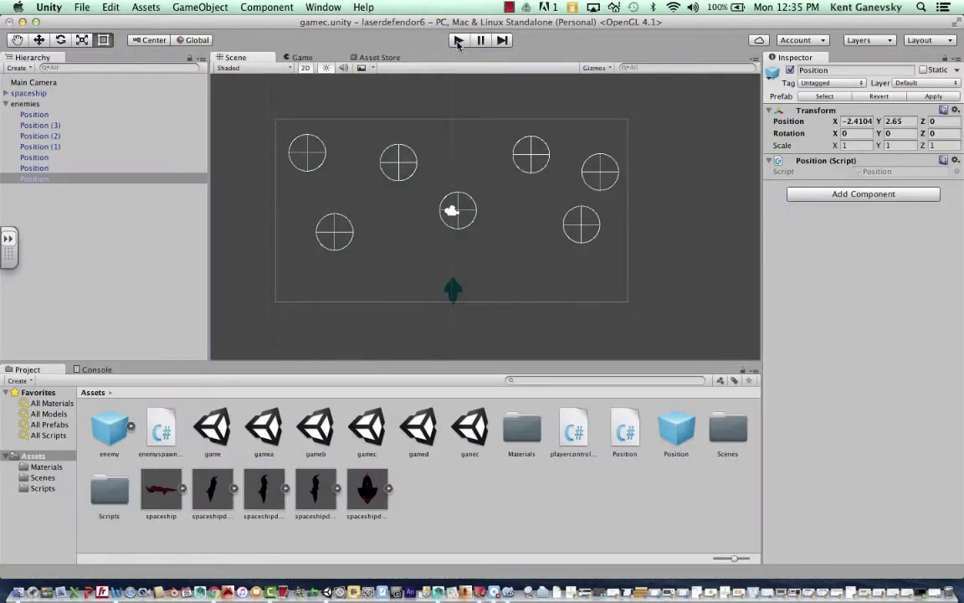